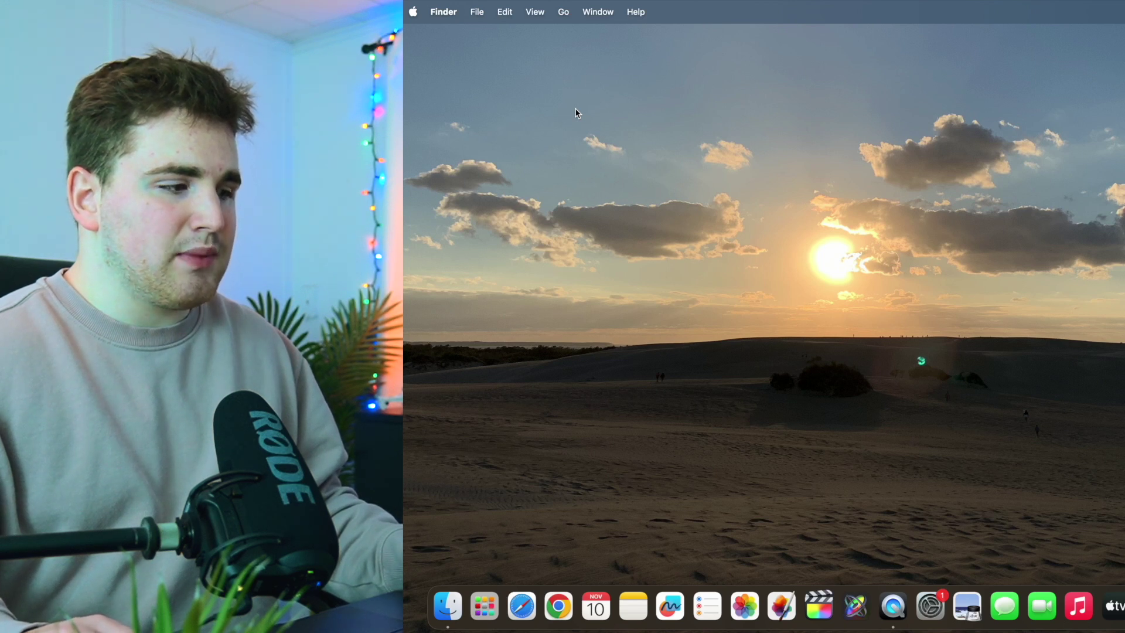
Navigate from the home folder through Movies, Motion Templates and Effects into The Ultimate Bundle.
click(563, 11)
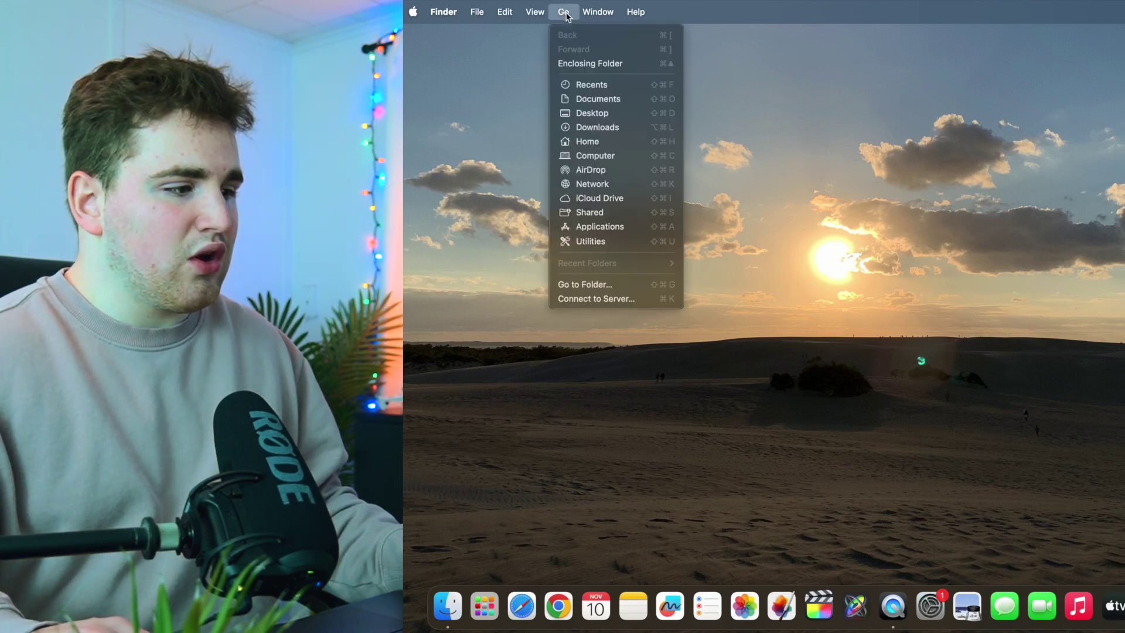
click(587, 141)
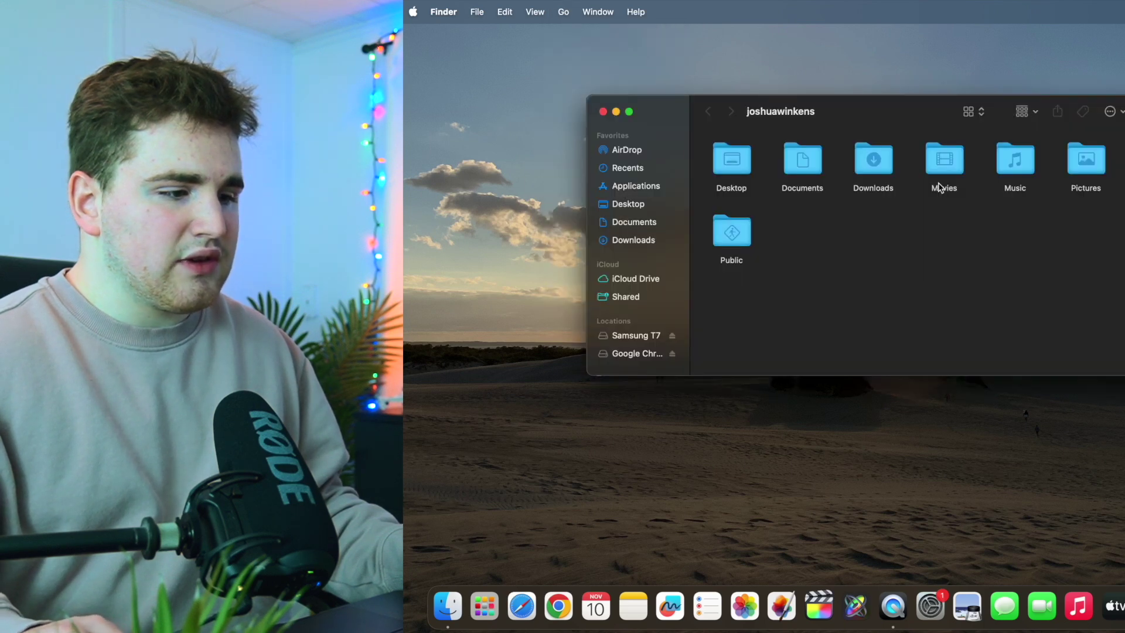
double_click(945, 161)
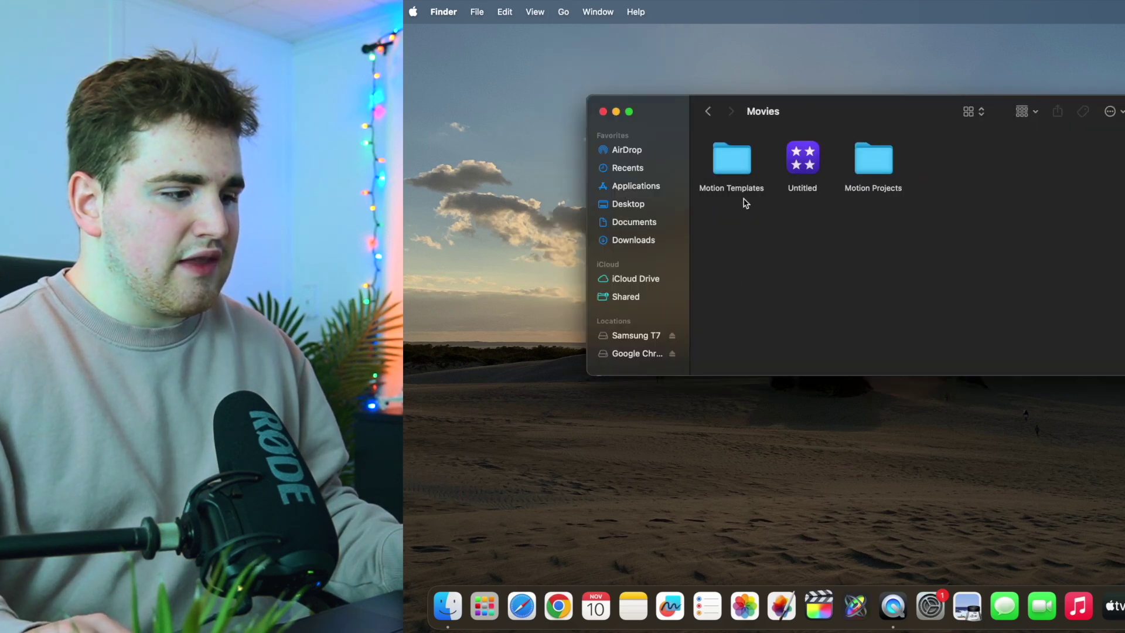
double_click(736, 167)
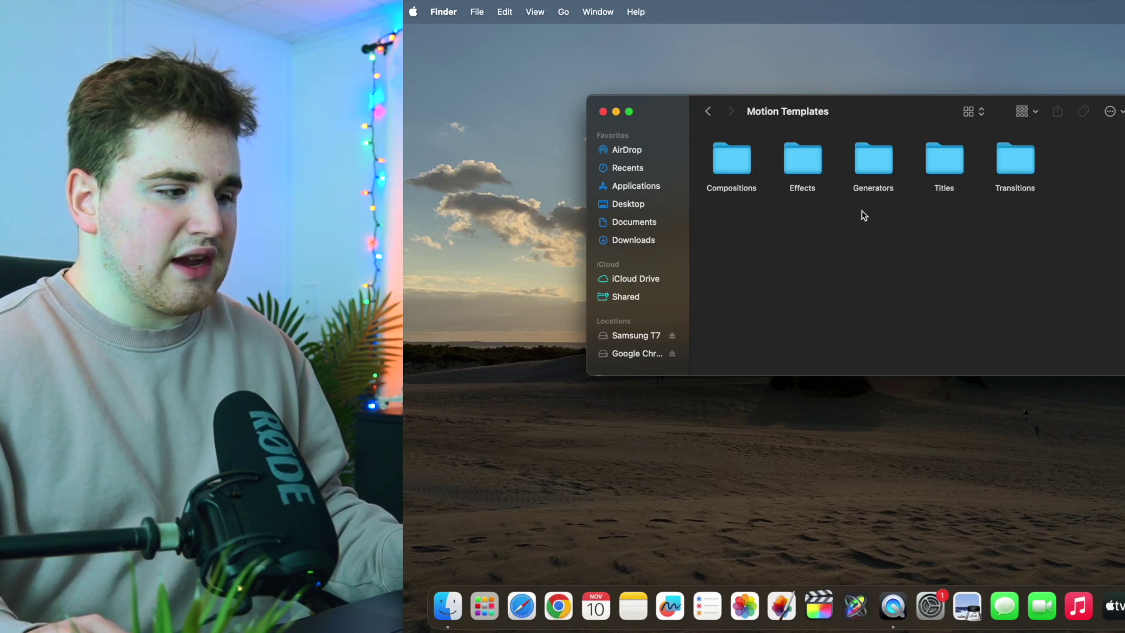
double_click(802, 160)
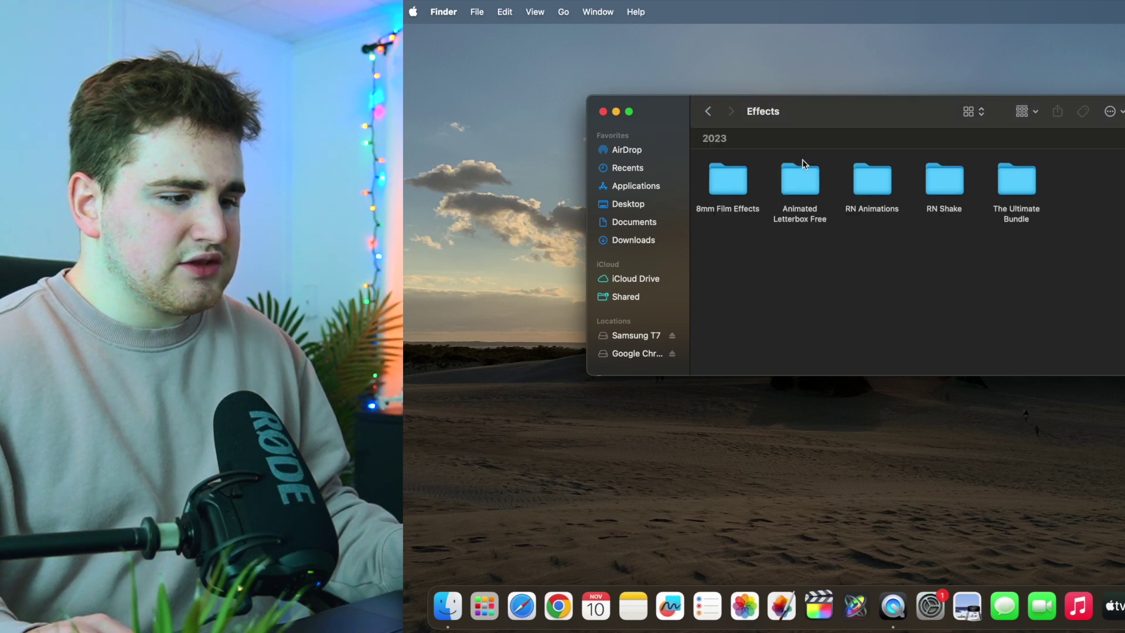
double_click(1014, 189)
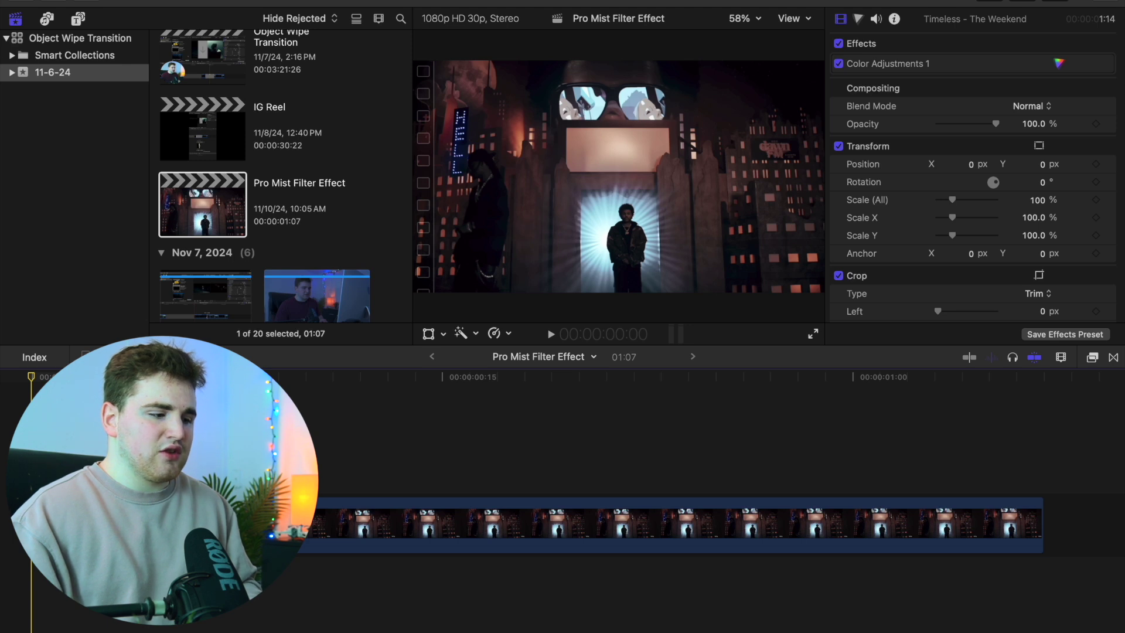
key(space)
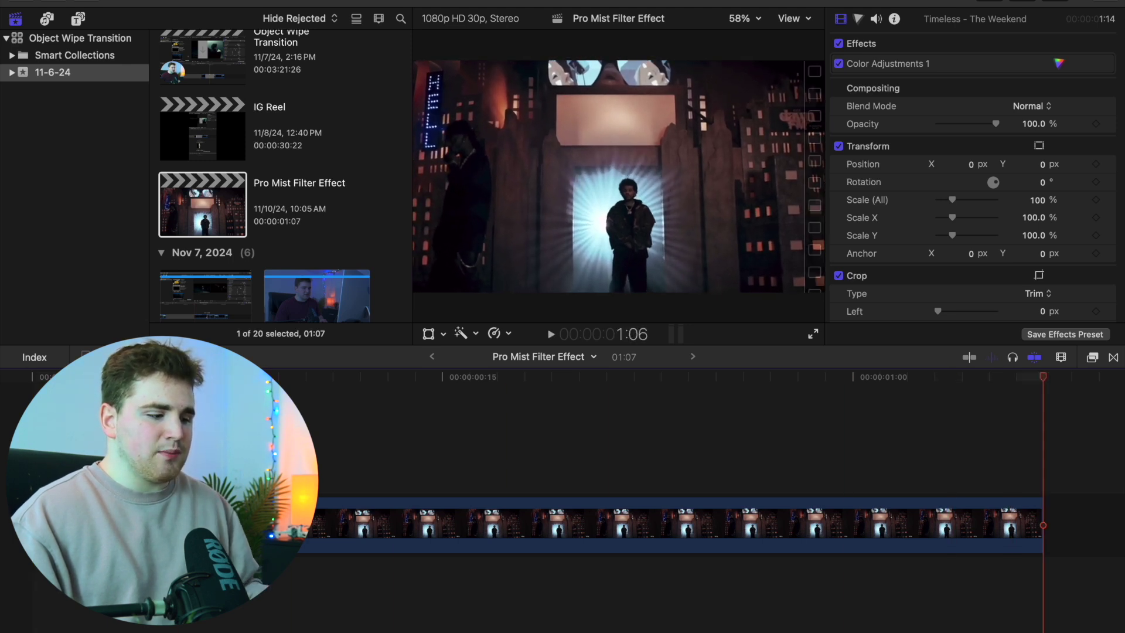
click(367, 450)
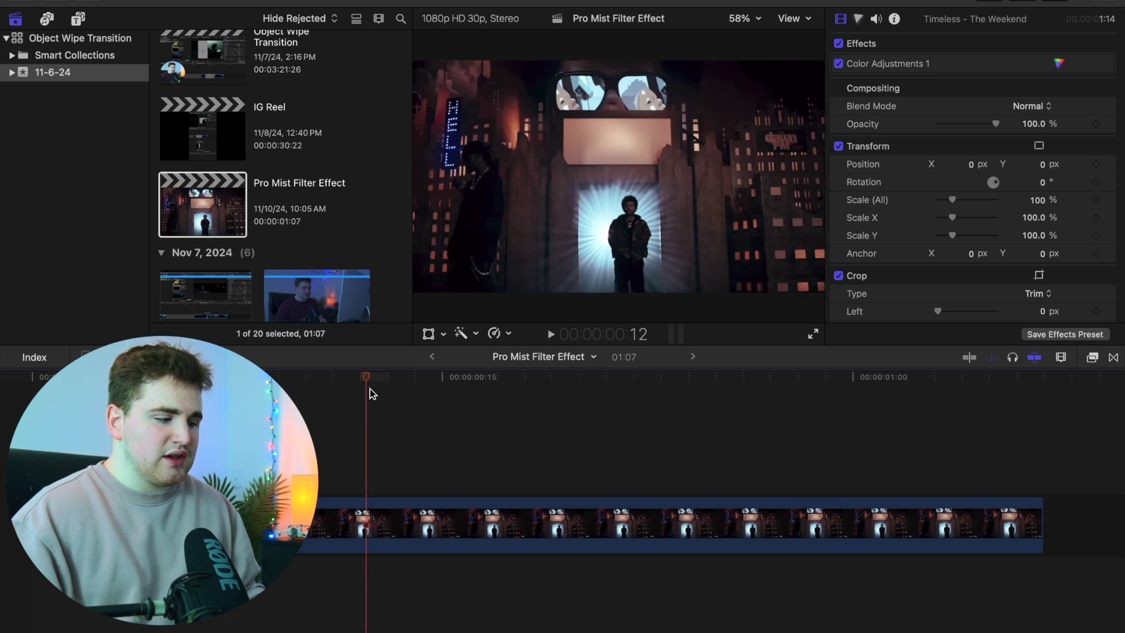
drag(368, 381, 491, 401)
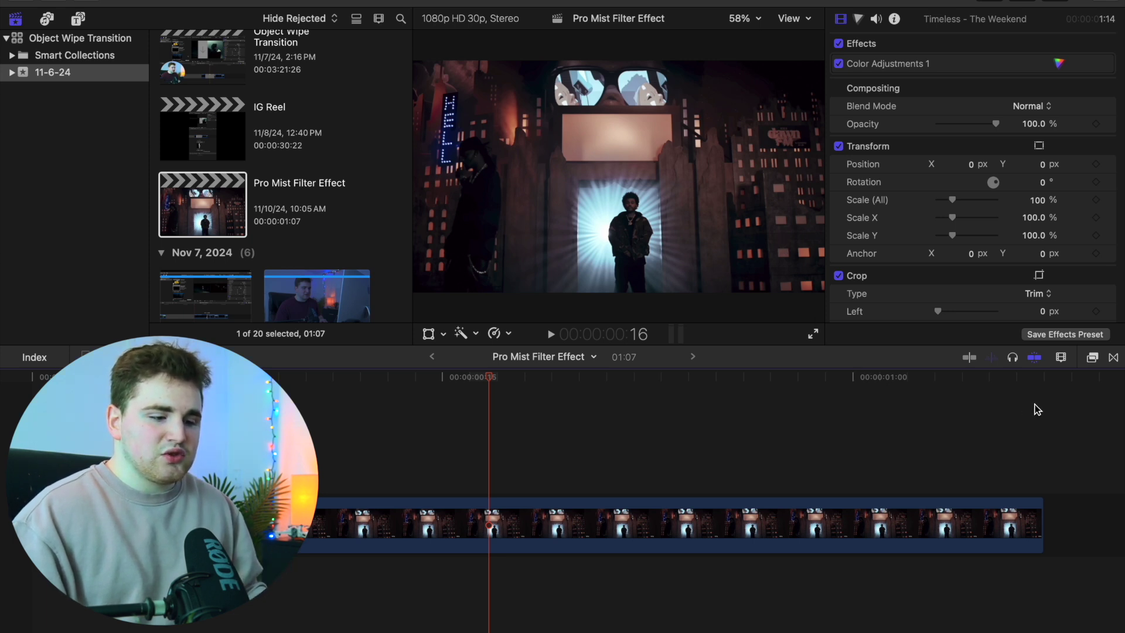
Apply the Pro Mist Filter from The Ultimate Bundle effects to the music-video timeline clip.
click(1092, 360)
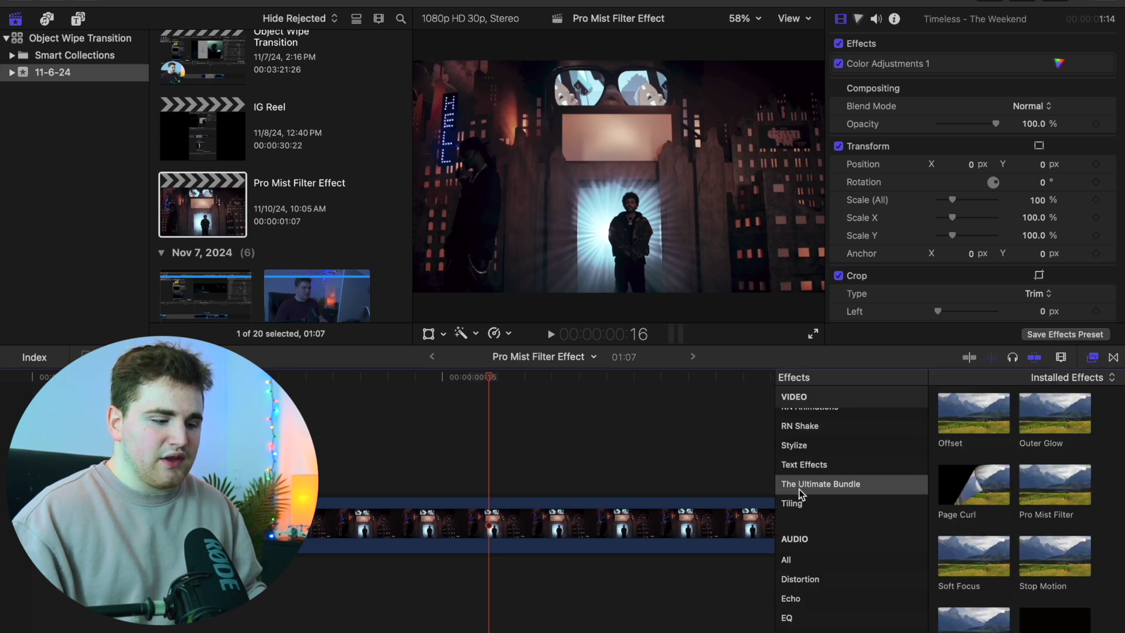
scroll(811, 478, up, 5)
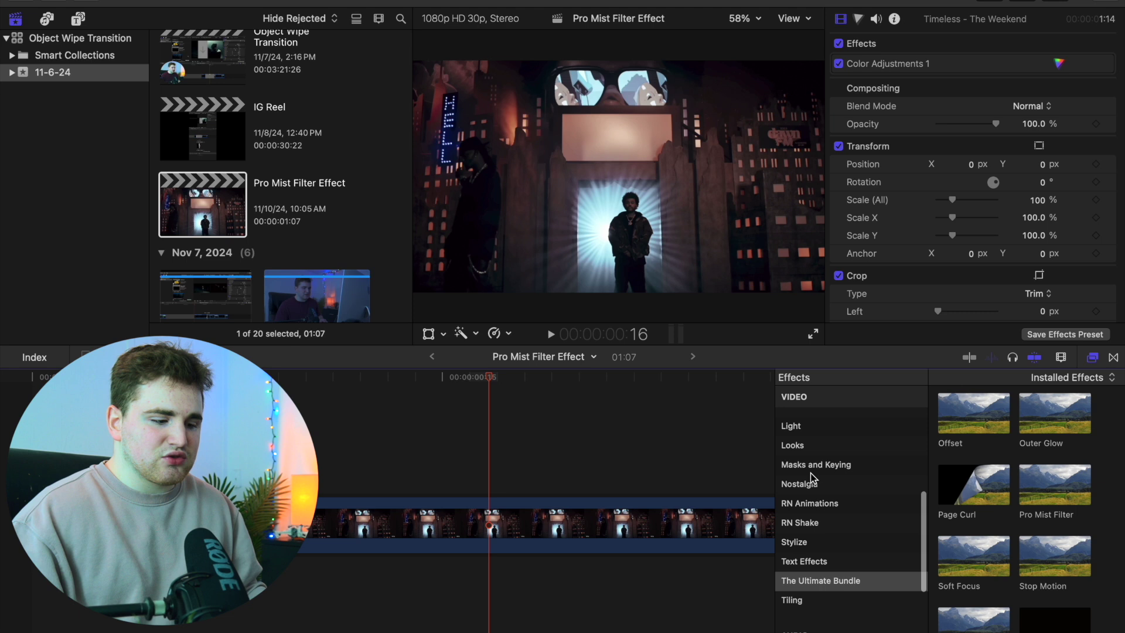
scroll(797, 497, down, 4)
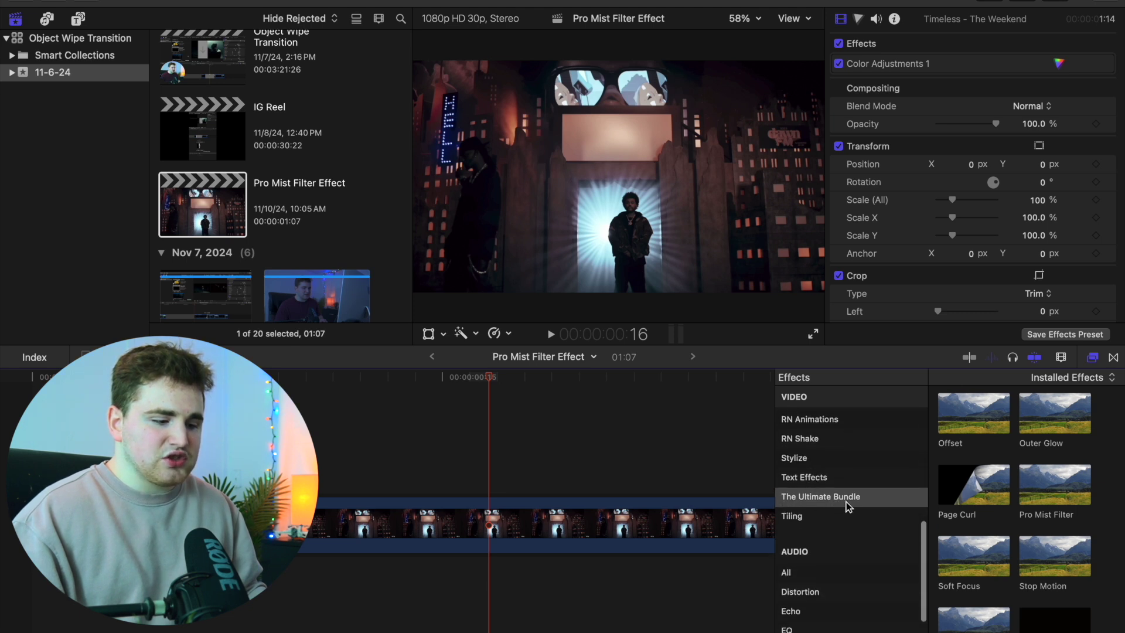
scroll(973, 507, up, 8)
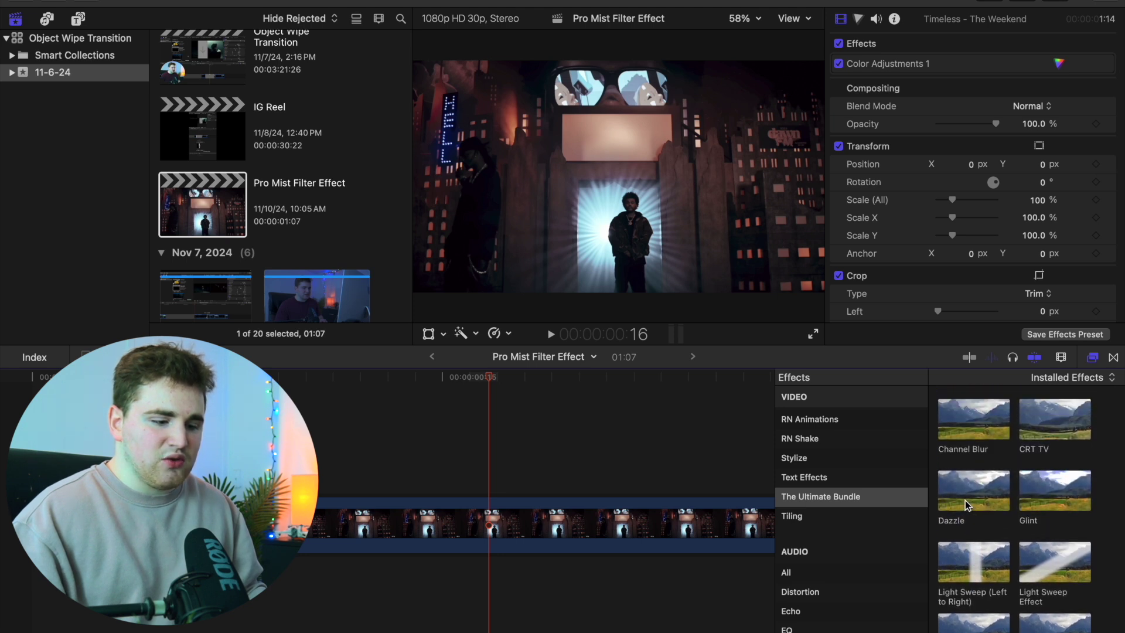
scroll(967, 505, down, 8)
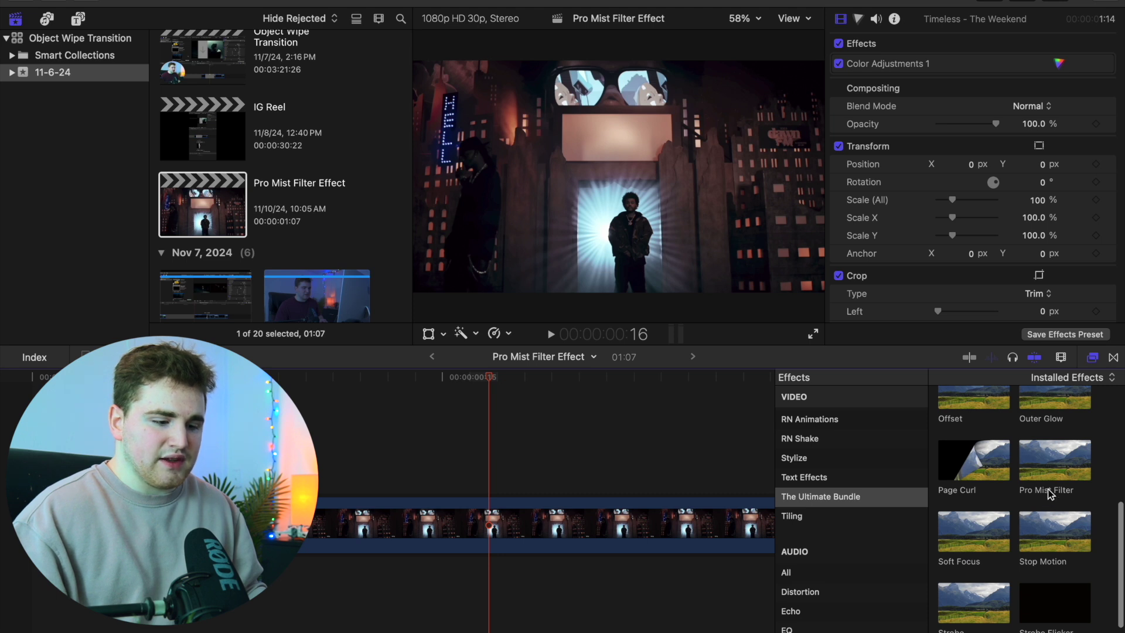
drag(1057, 468, 610, 517)
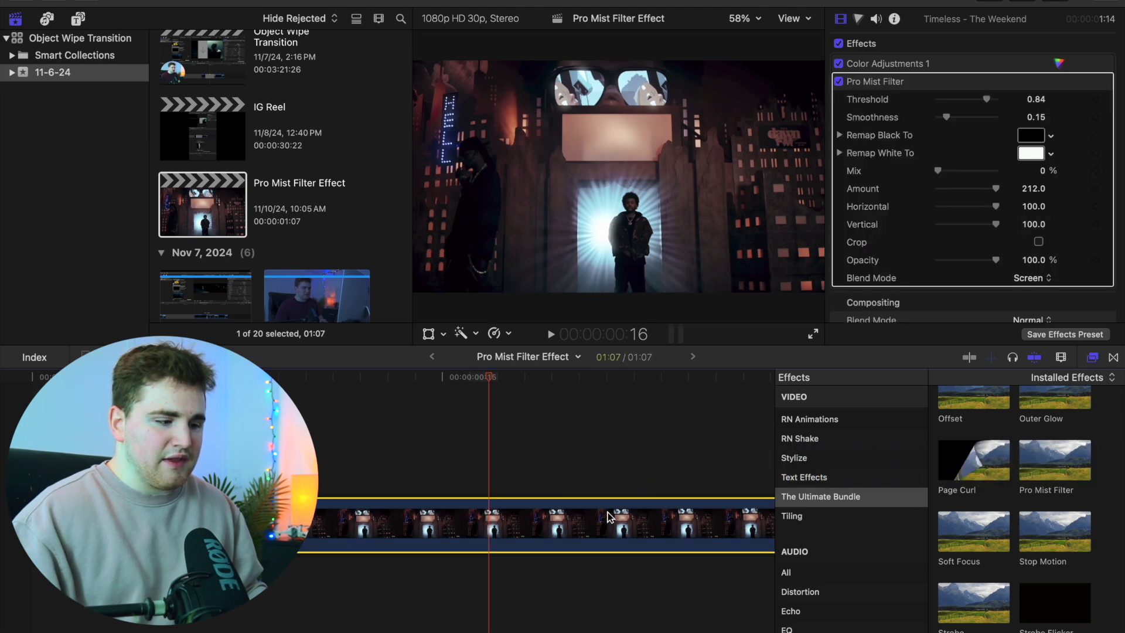
Tune Pro Mist to Threshold 0.24, Smoothness 0.36 and Amount 344.0, then scrub back to frame 13.
click(1092, 358)
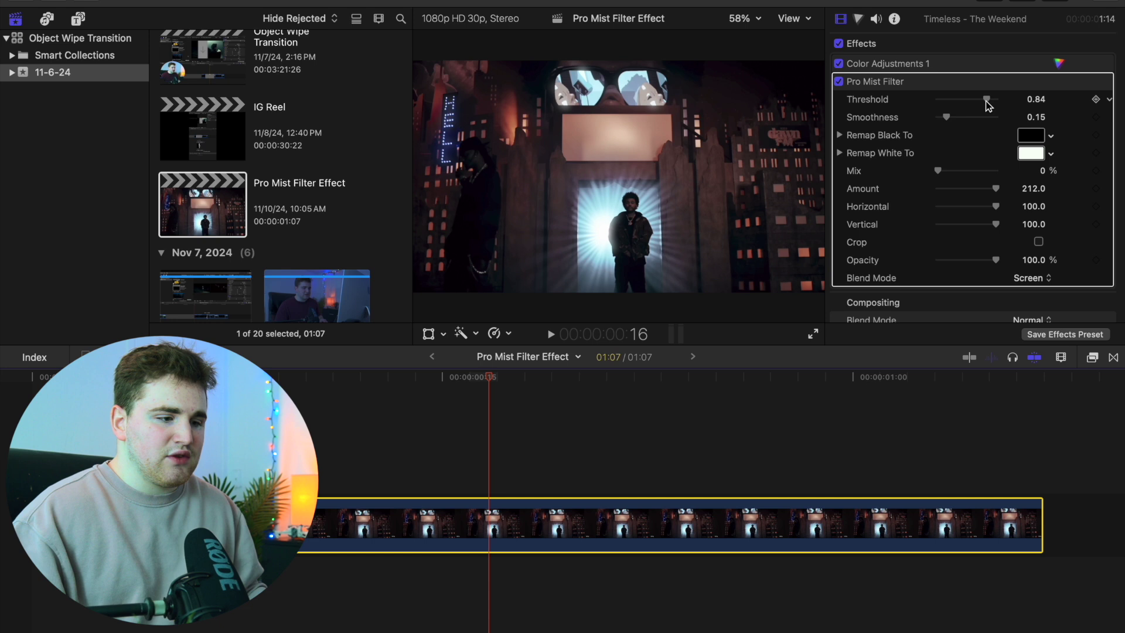
drag(987, 100, 958, 118)
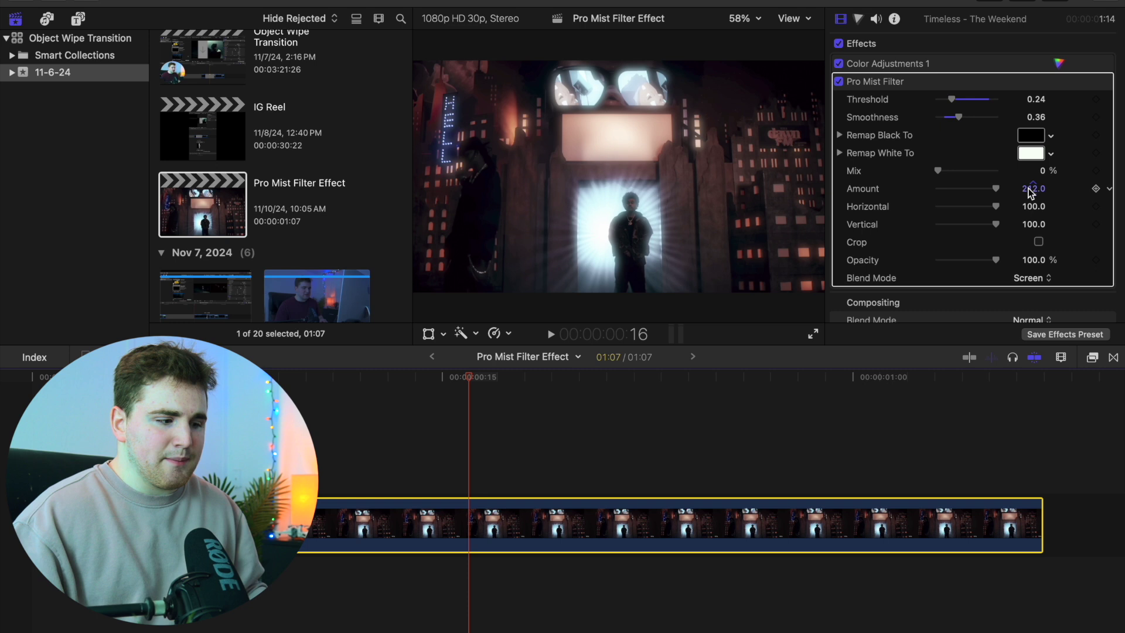
drag(1031, 192, 1034, 192)
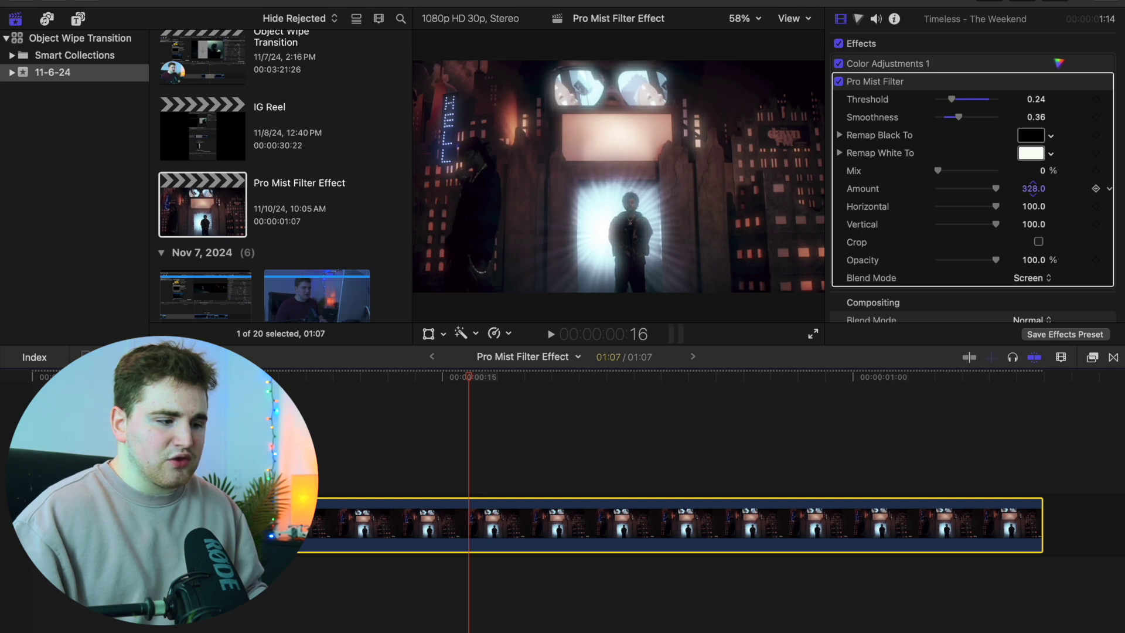
click(466, 381)
drag(469, 381, 410, 380)
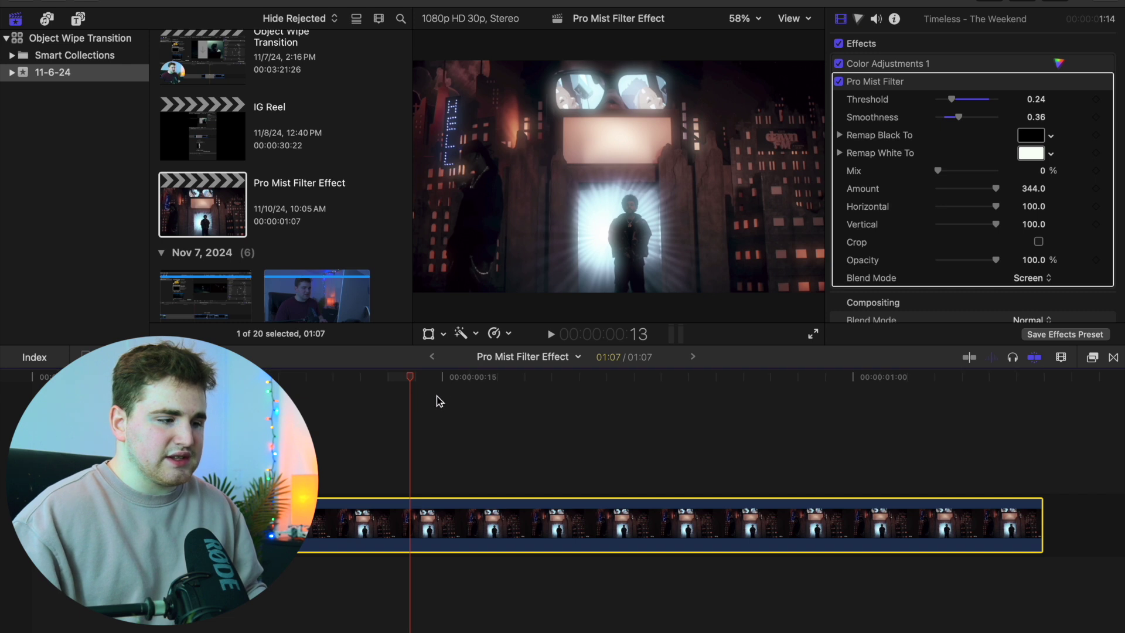
click(746, 21)
click(771, 151)
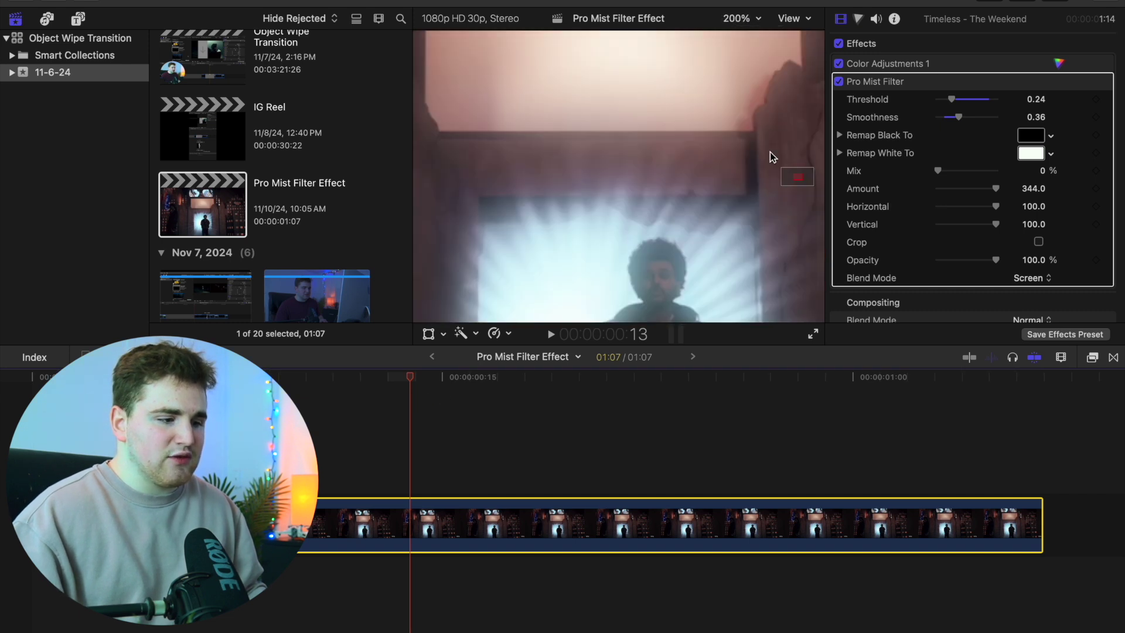
drag(800, 174, 800, 178)
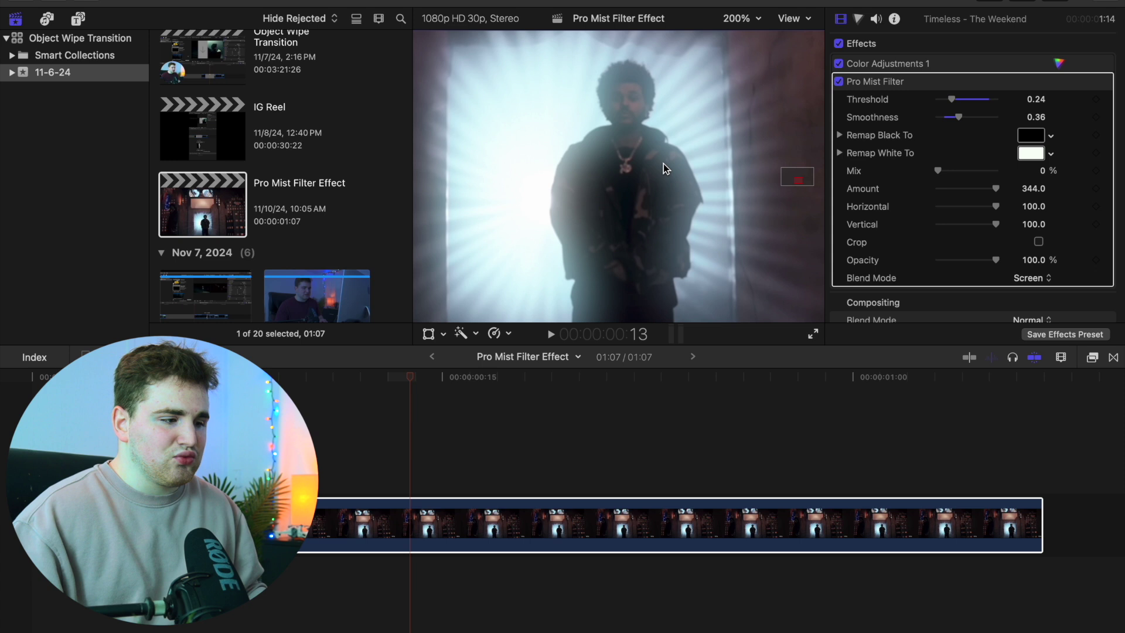
click(445, 515)
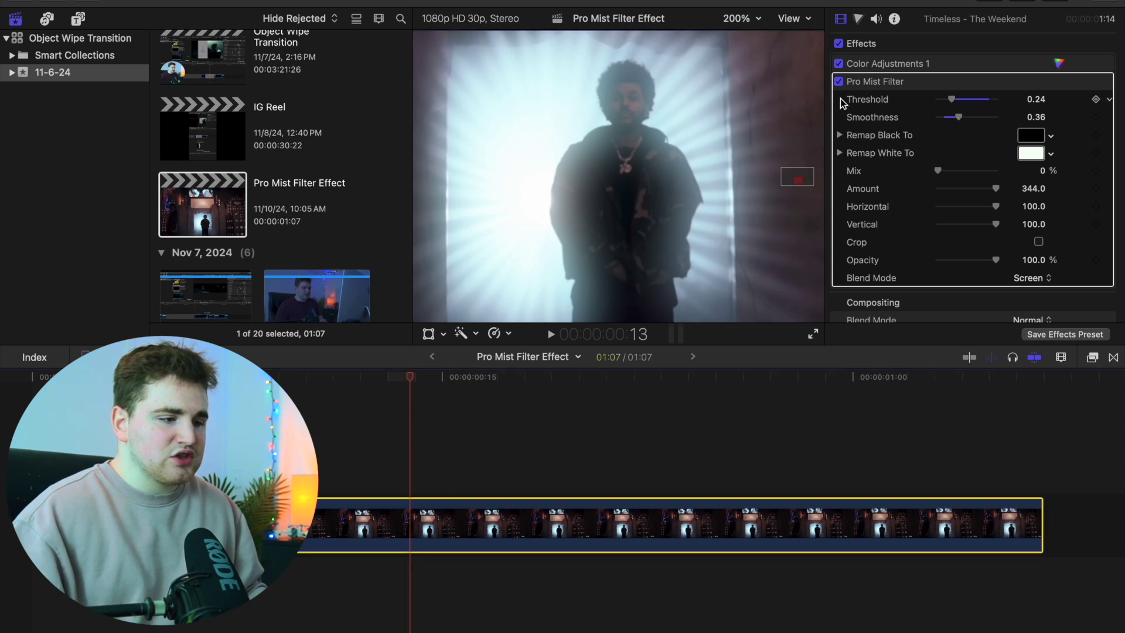
click(839, 83)
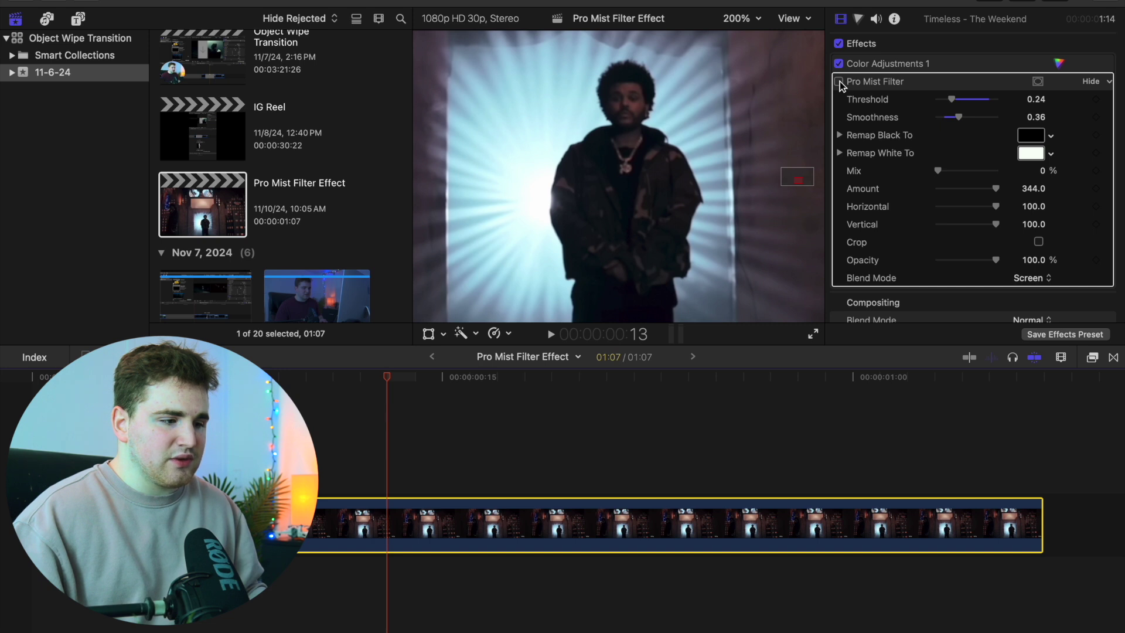
click(840, 82)
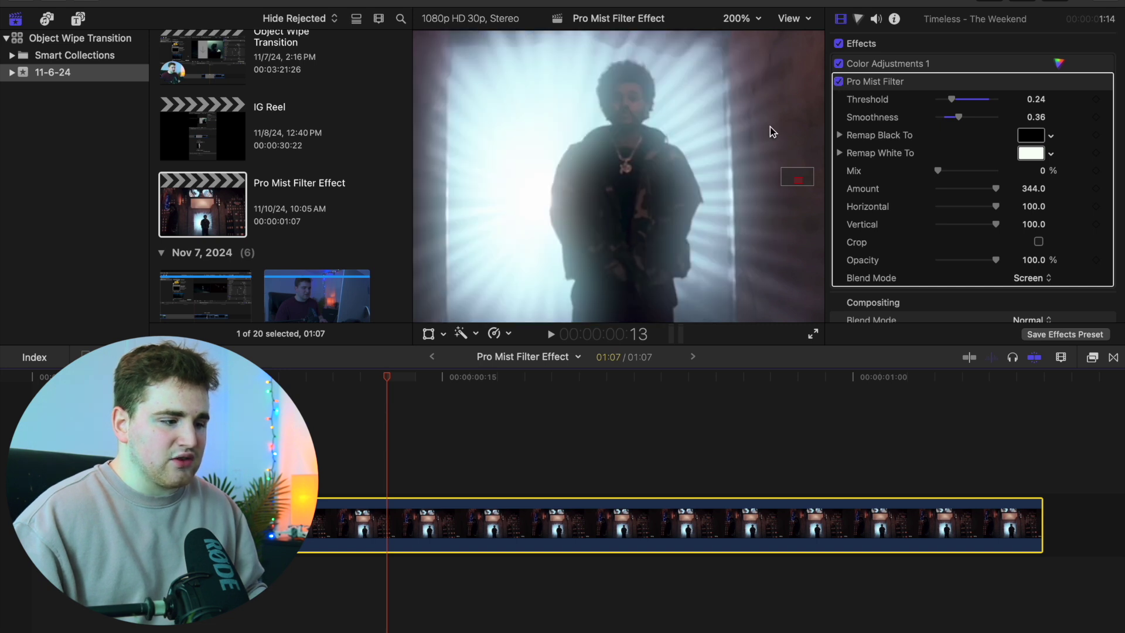
drag(796, 176, 799, 170)
click(839, 82)
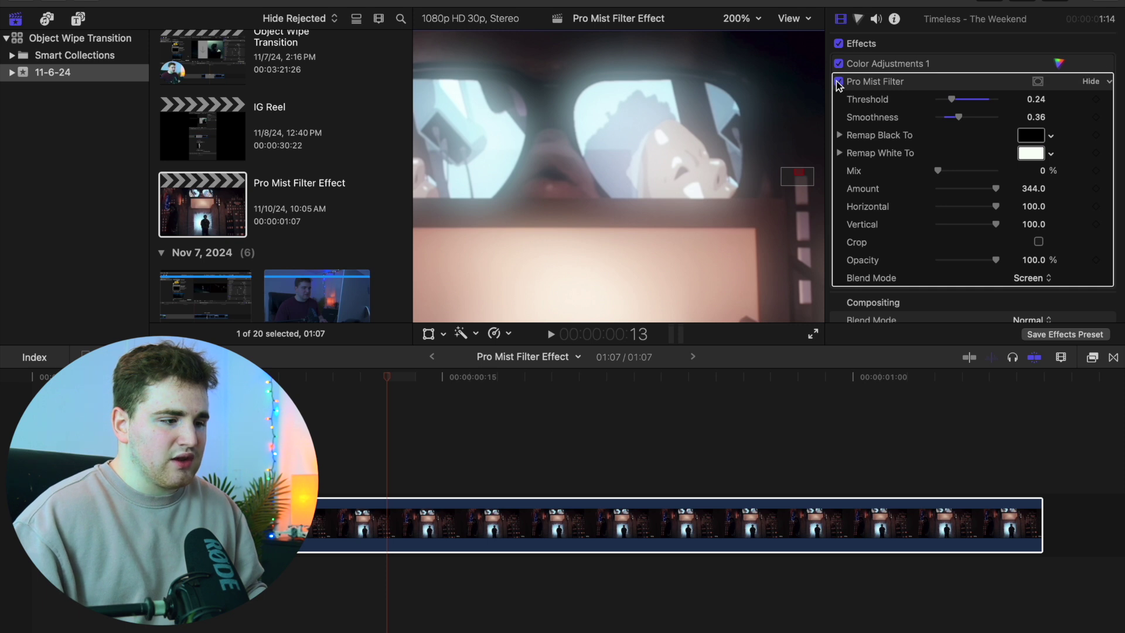
click(838, 82)
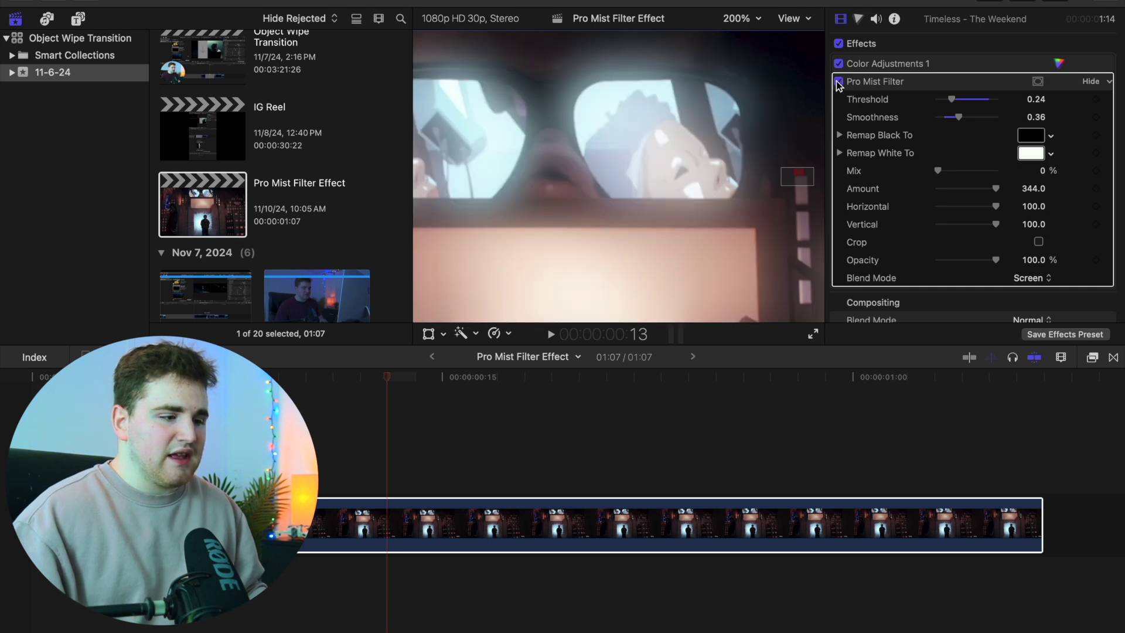
click(748, 20)
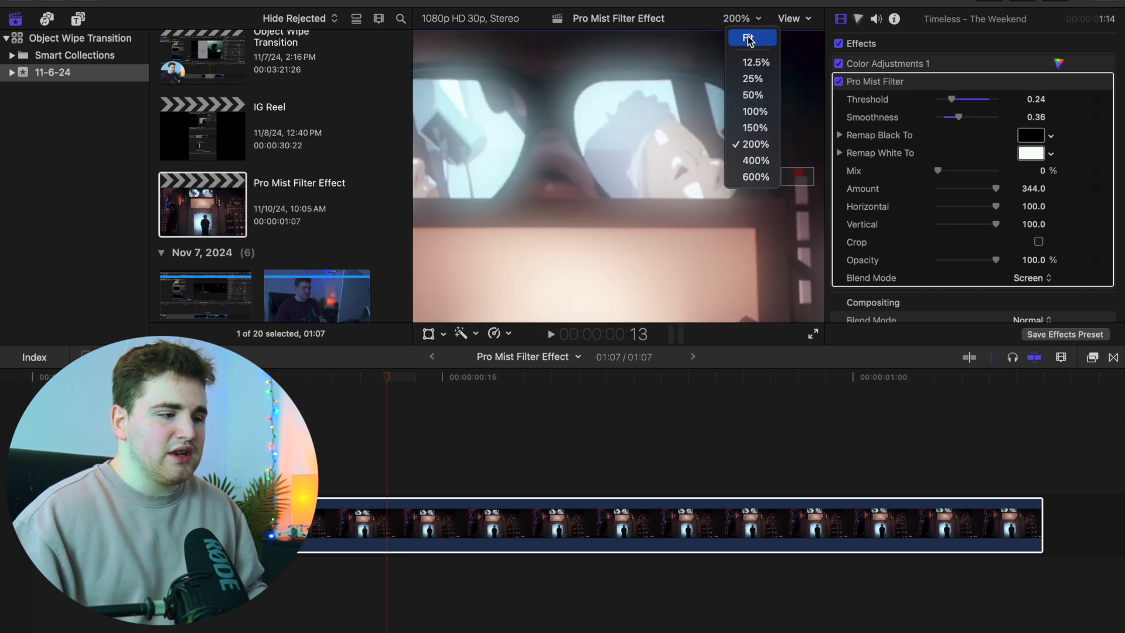
click(743, 38)
click(393, 476)
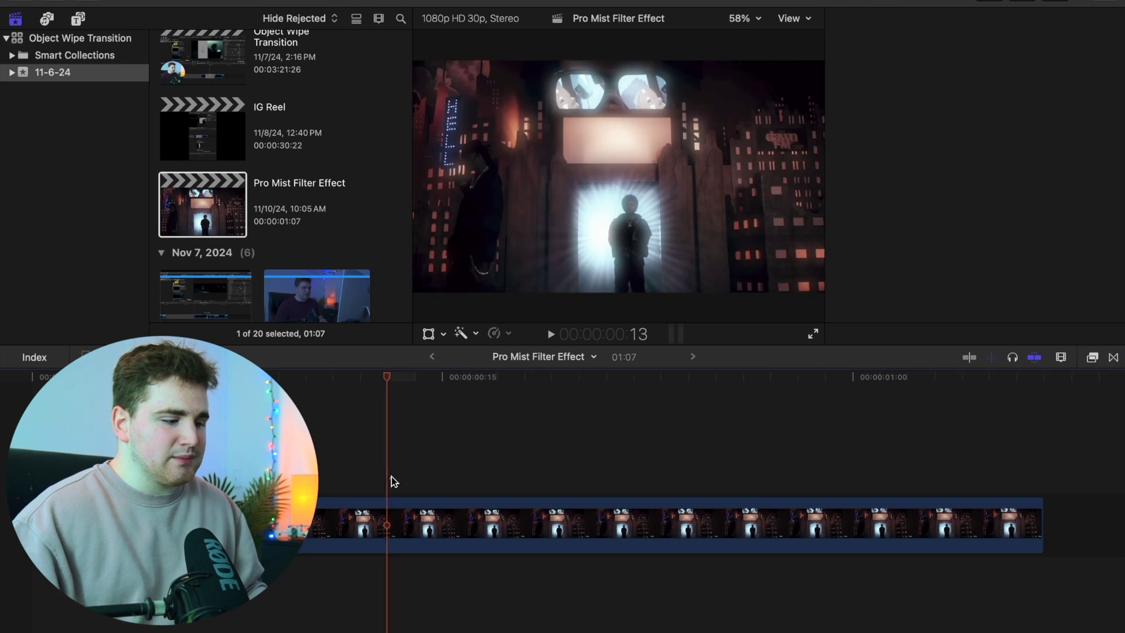
drag(388, 377, 484, 381)
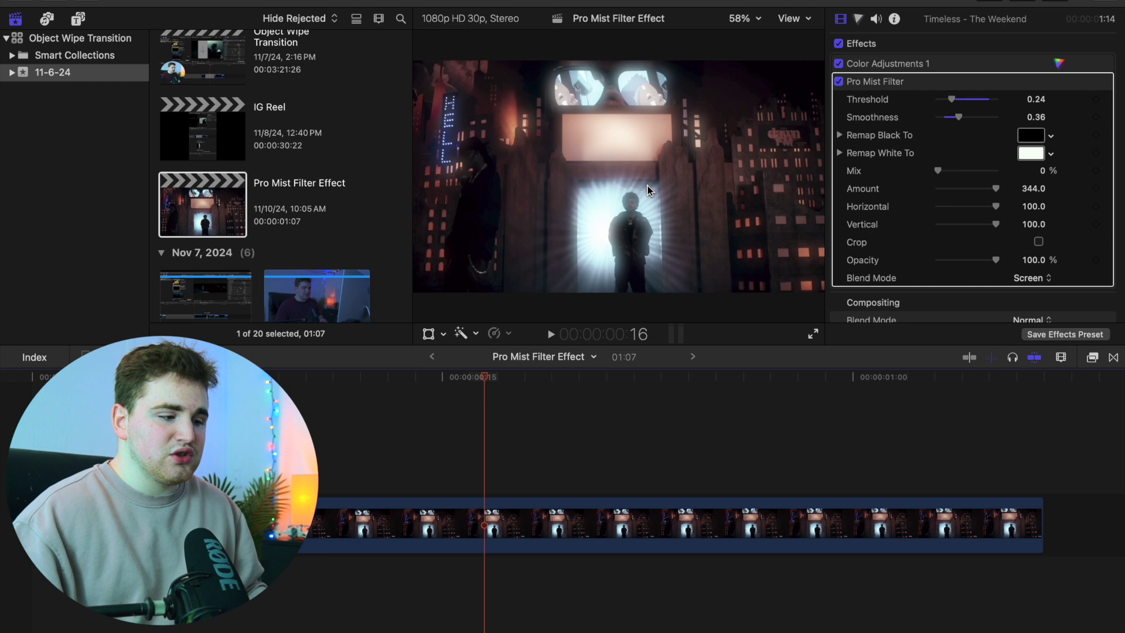